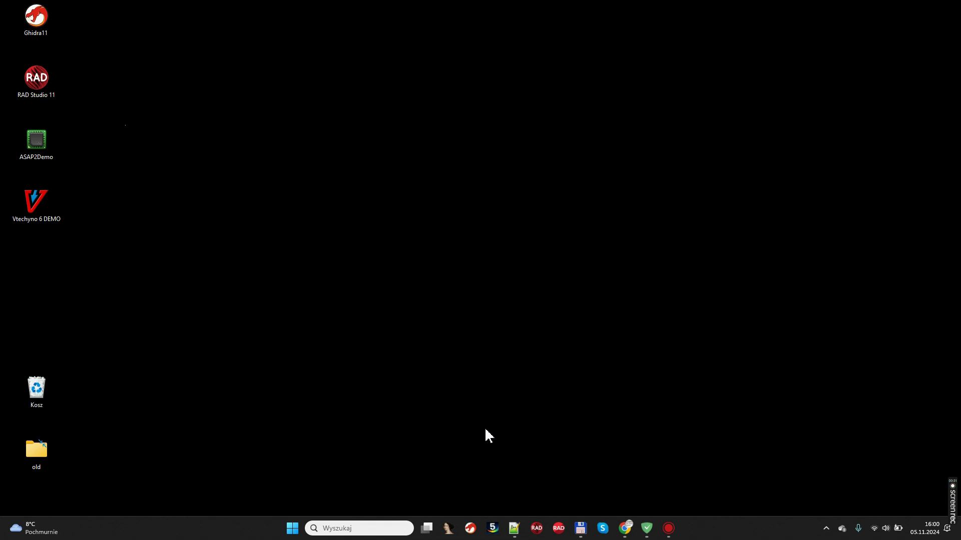
# Launch WinOLS, then resize and reposition its window to fit within the desktop
pyautogui.click(494, 531)
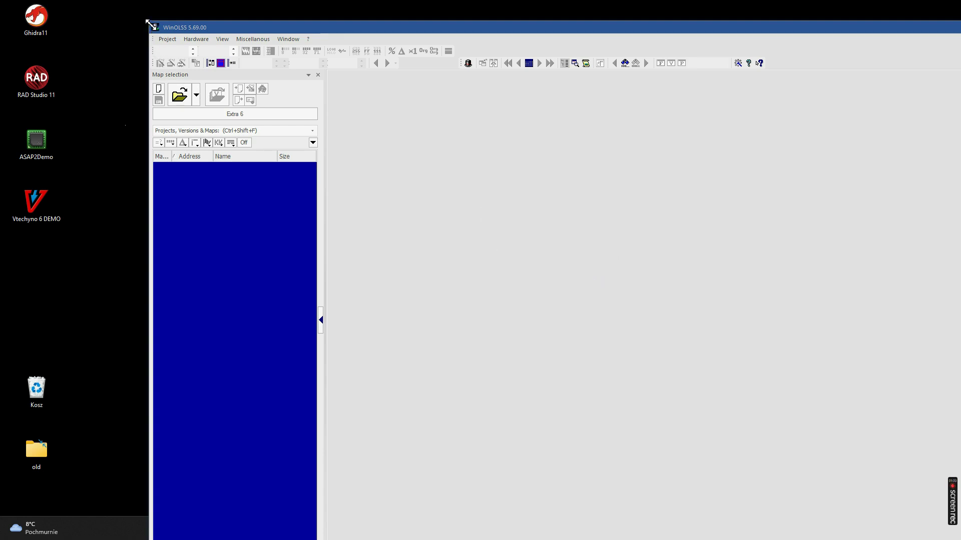
pyautogui.moveTo(149, 22); pyautogui.dragTo(253, 125)
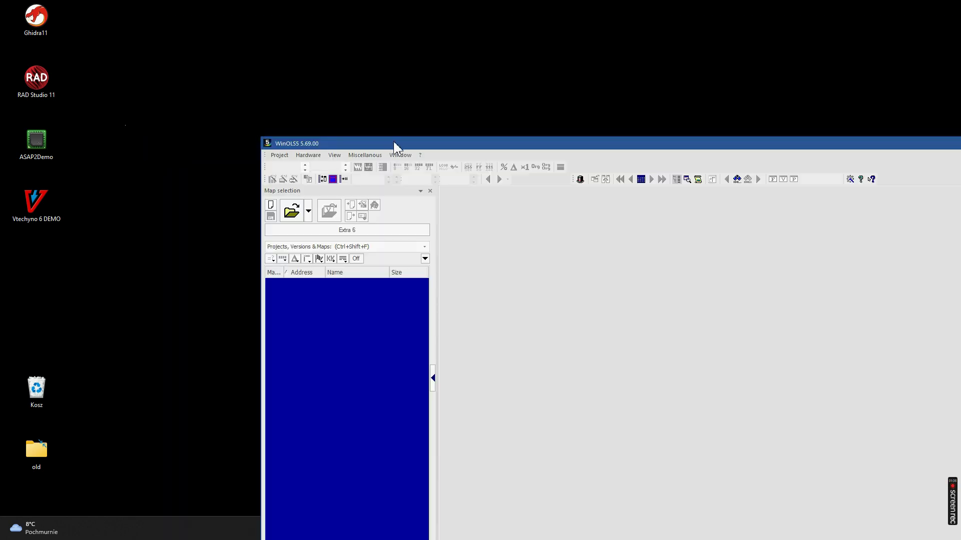
pyautogui.moveTo(395, 145); pyautogui.dragTo(241, 32)
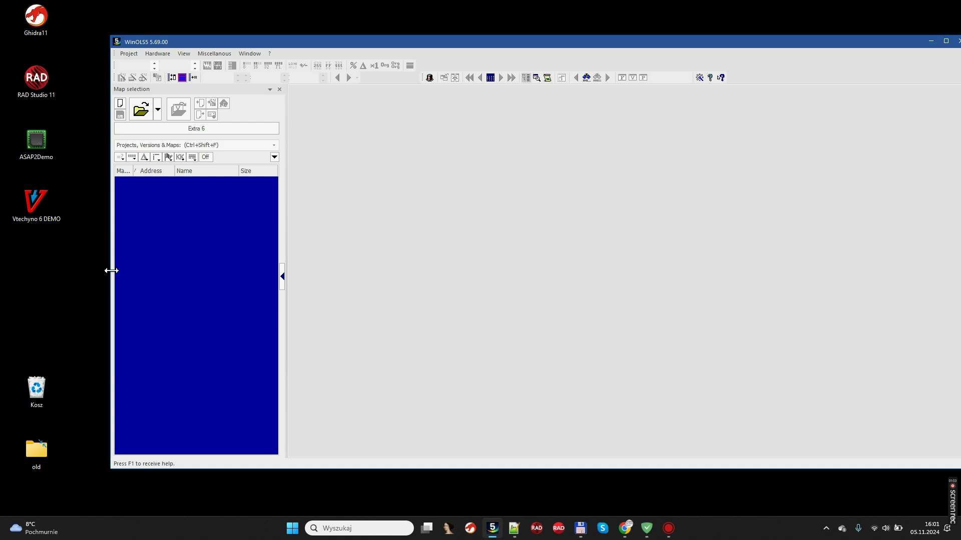
pyautogui.moveTo(110, 270); pyautogui.dragTo(299, 274)
pyautogui.moveTo(485, 43); pyautogui.dragTo(377, 49)
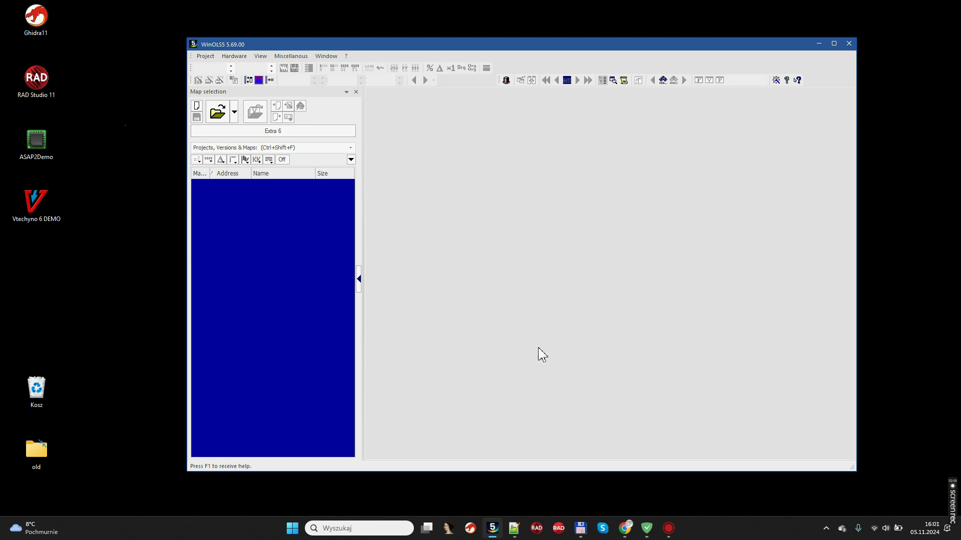
# Open File Explorer and show the contents of the OS (C:) drive
pyautogui.click(295, 529)
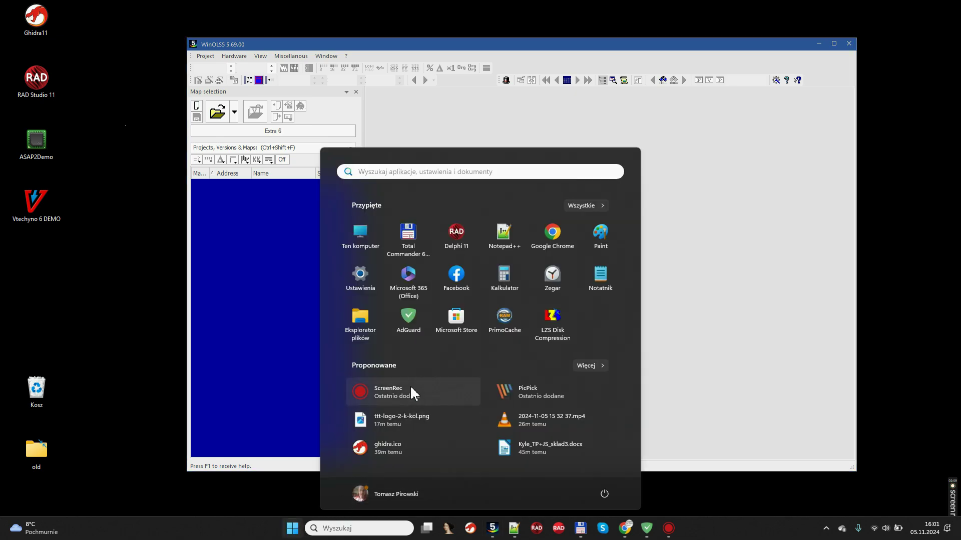
pyautogui.click(363, 330)
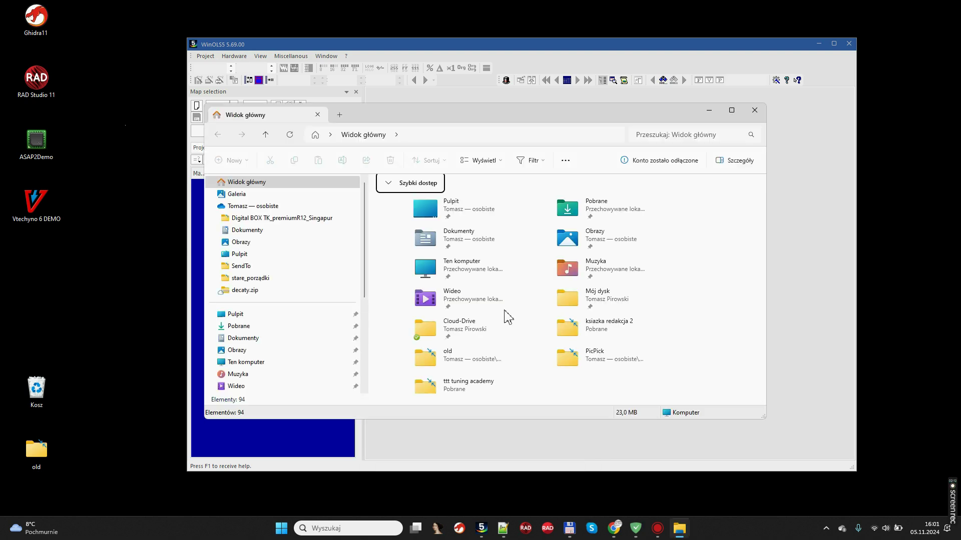
pyautogui.click(270, 361)
pyautogui.doubleClick(432, 216)
# Open the WinOLS project folder at Użytkownicy > Publiczne > Evc > WinOLS
pyautogui.scroll(-8, 450, 275)
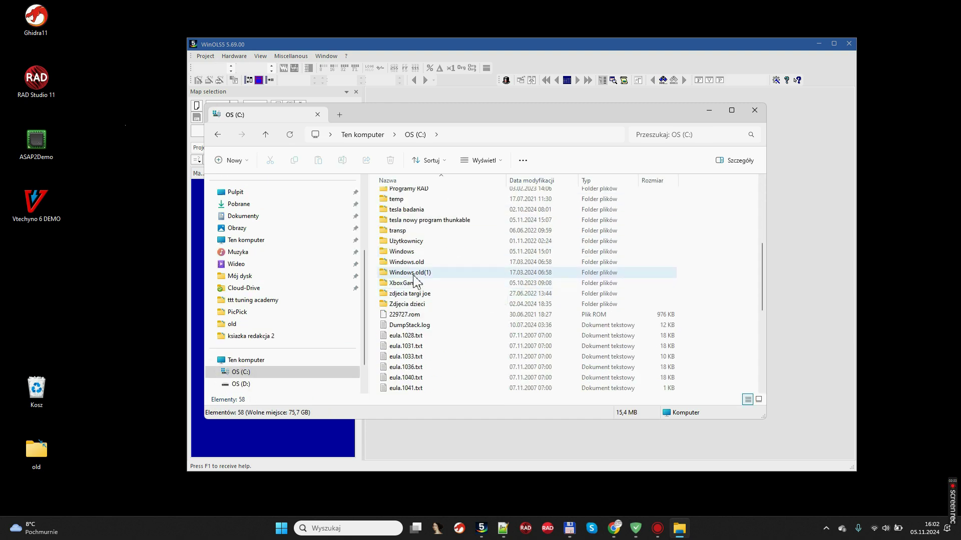
pyautogui.doubleClick(418, 242)
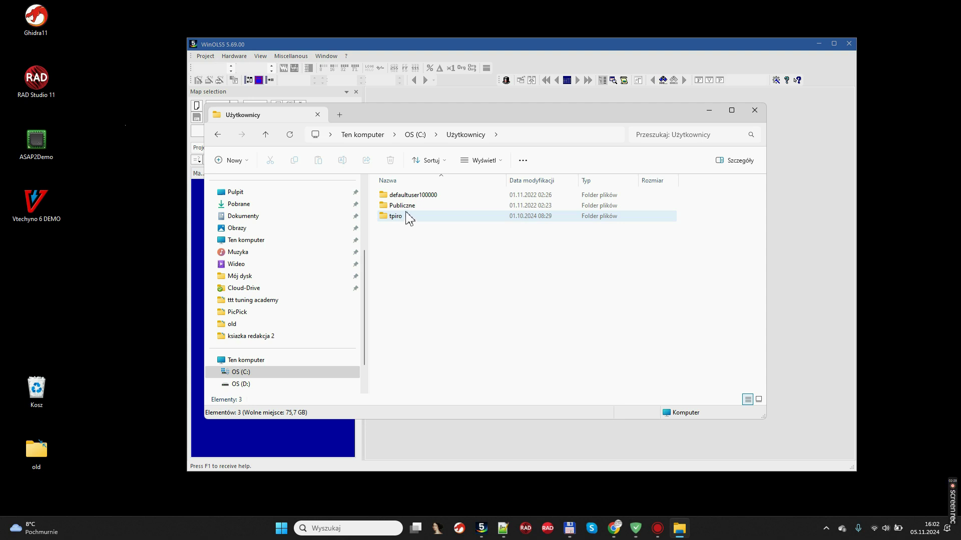
pyautogui.doubleClick(403, 206)
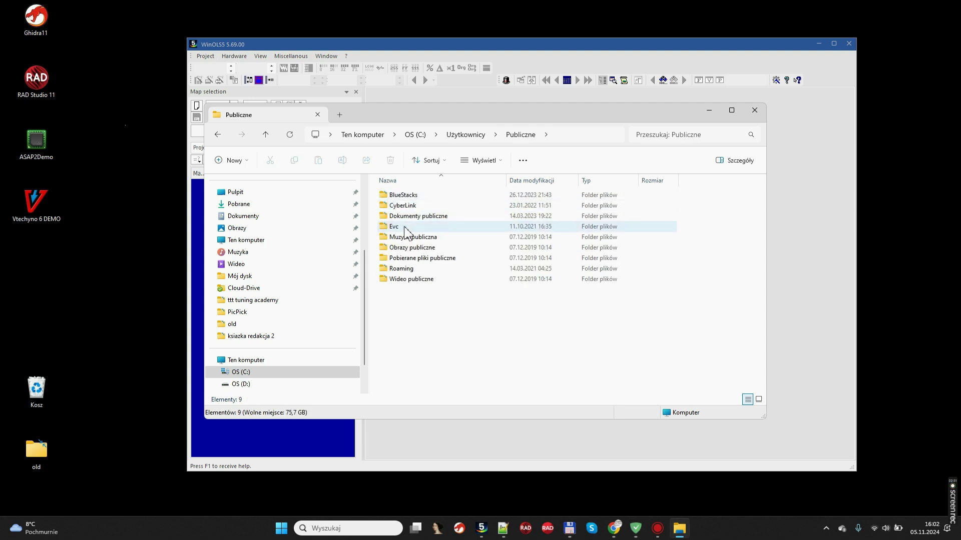
pyautogui.doubleClick(406, 231)
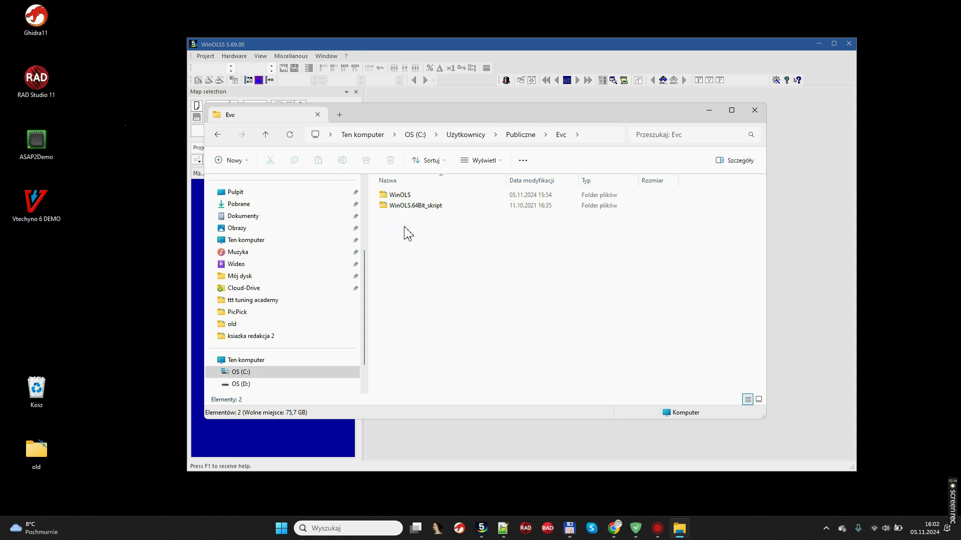
pyautogui.click(403, 198)
pyautogui.doubleClick(402, 196)
# Look through the .ols project files in the WinOLS folder, then go back to Evc and close File Explorer
pyautogui.scroll(-10, 476, 295)
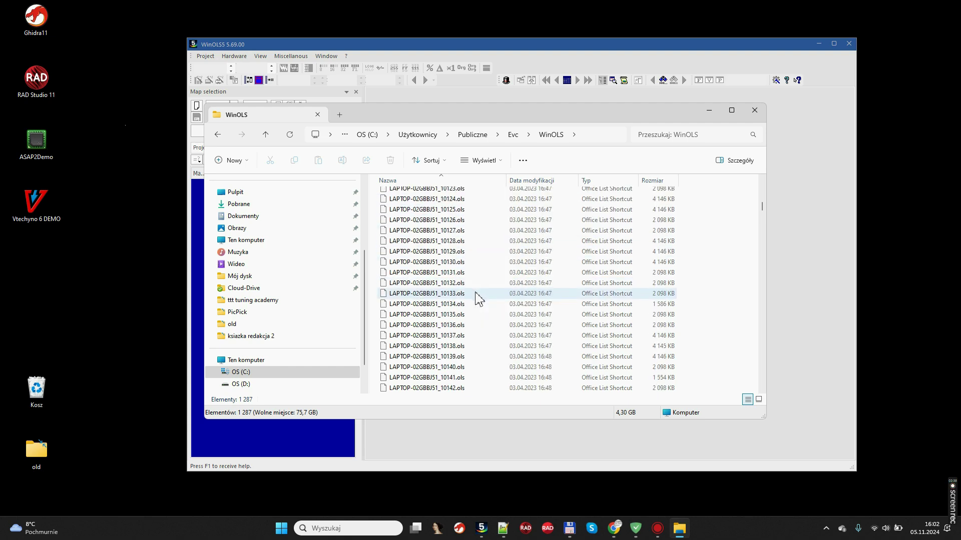
pyautogui.scroll(10, 476, 299)
pyautogui.scroll(15, 476, 295)
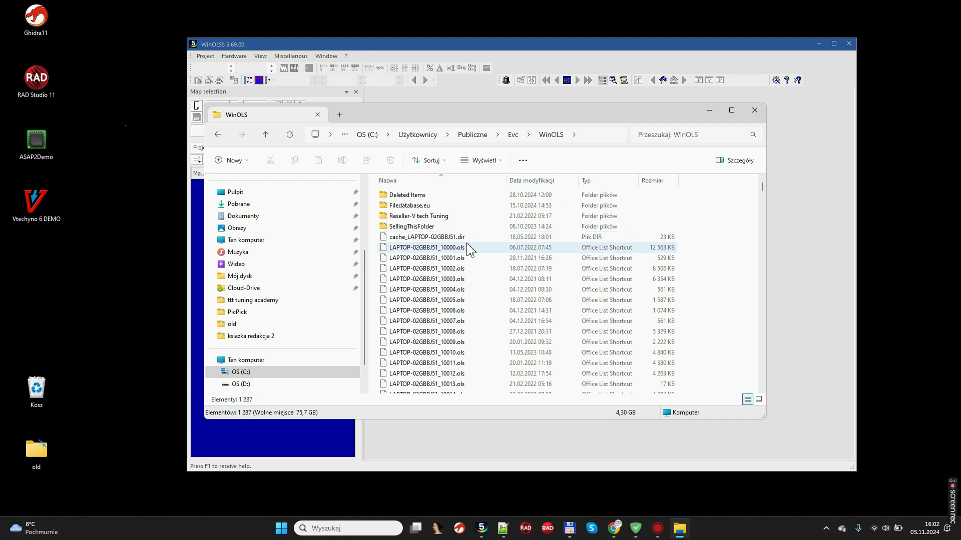
pyautogui.click(217, 139)
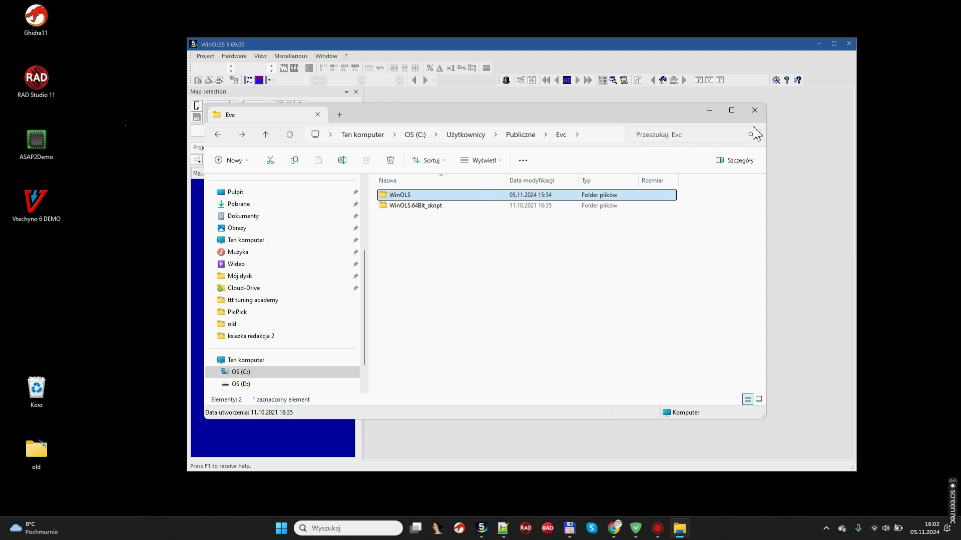
pyautogui.click(754, 110)
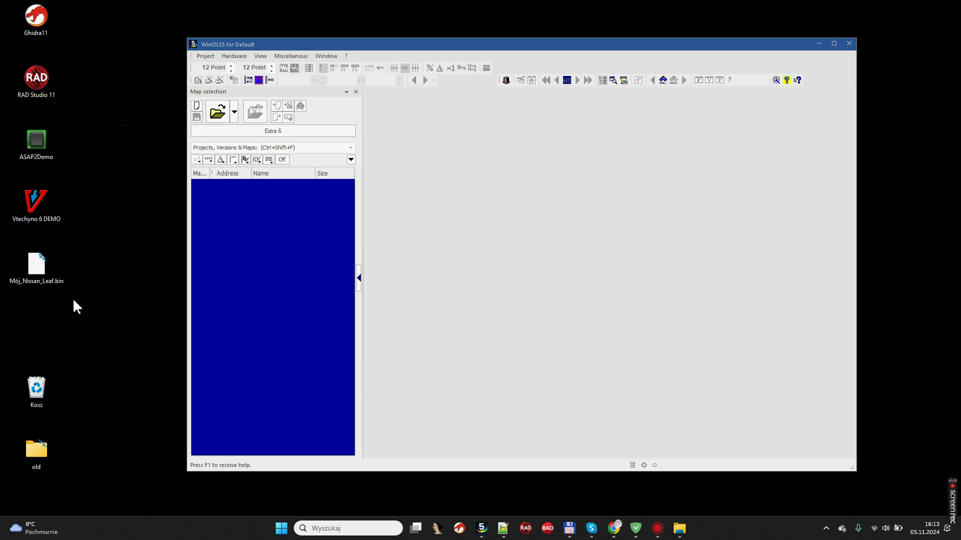
# Locate Mój_Nissan_Leaf.bin in the Pulpit folder and import it into WinOLS as a new project, finishing the import wizard immediately
pyautogui.click(678, 528)
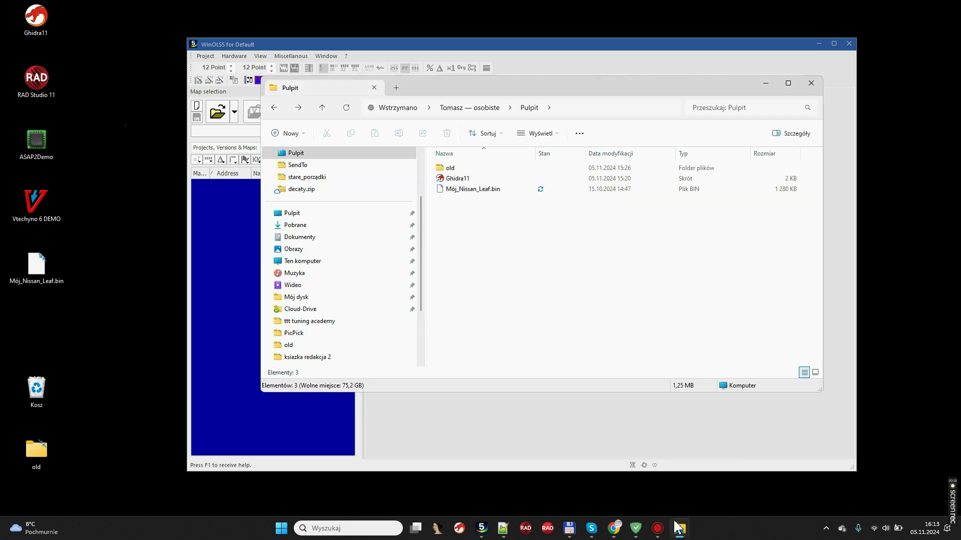
pyautogui.click(476, 192)
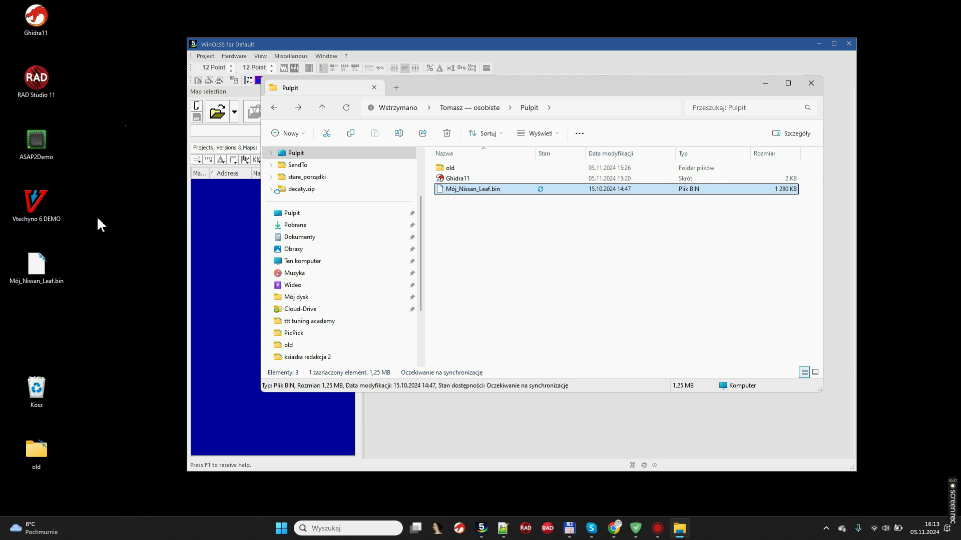
pyautogui.moveTo(47, 267); pyautogui.dragTo(224, 250)
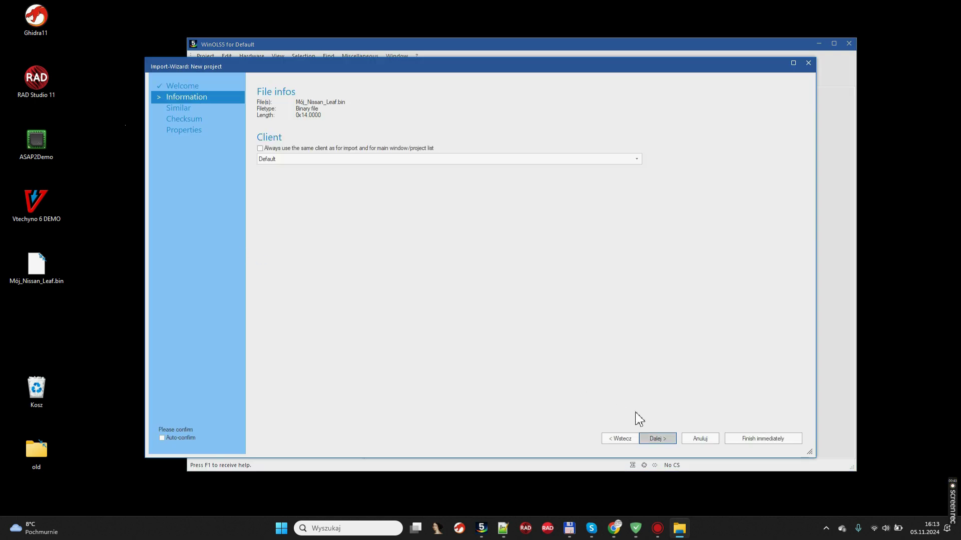
pyautogui.click(771, 441)
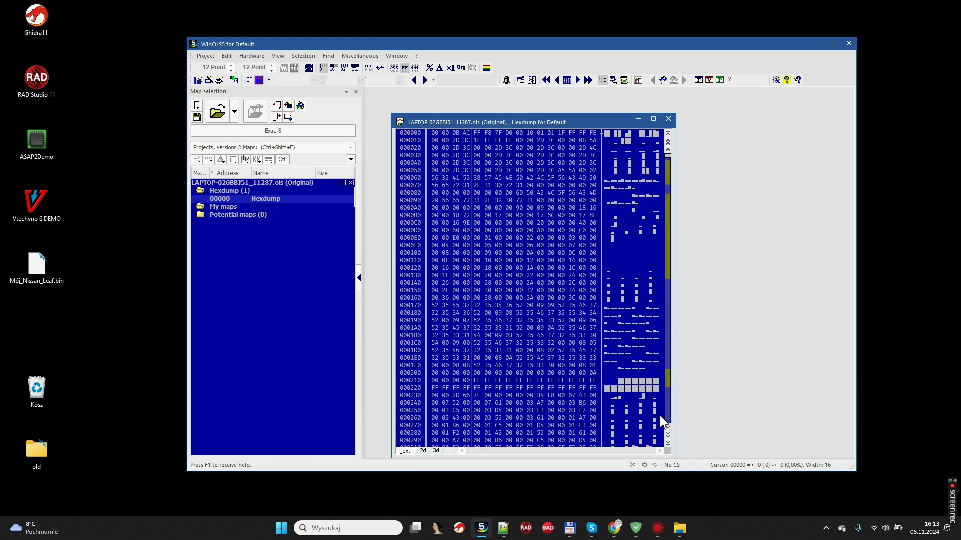
# Switch to File Explorer and open the project folder C: > Użytkownicy > Publiczne > Evc > WinOLS
pyautogui.click(679, 528)
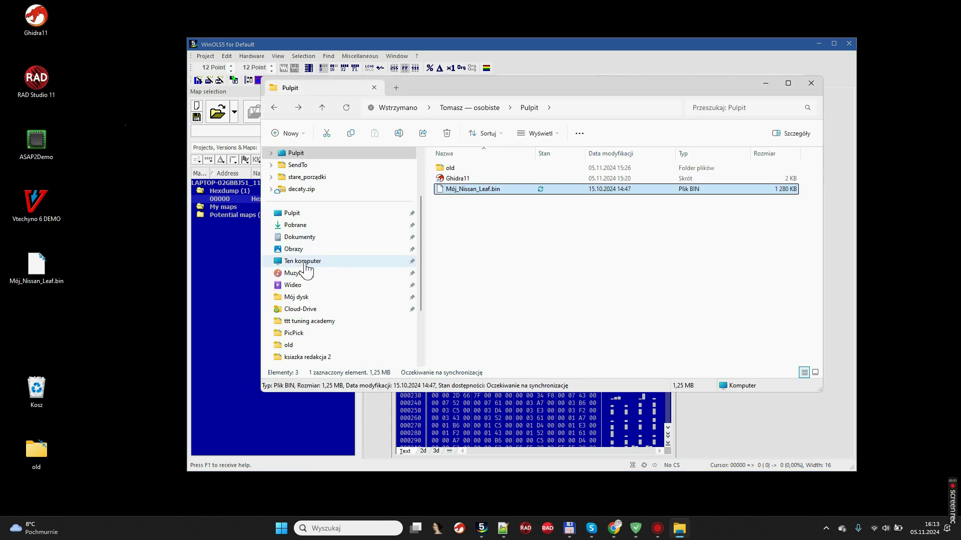
pyautogui.scroll(-3, 334, 302)
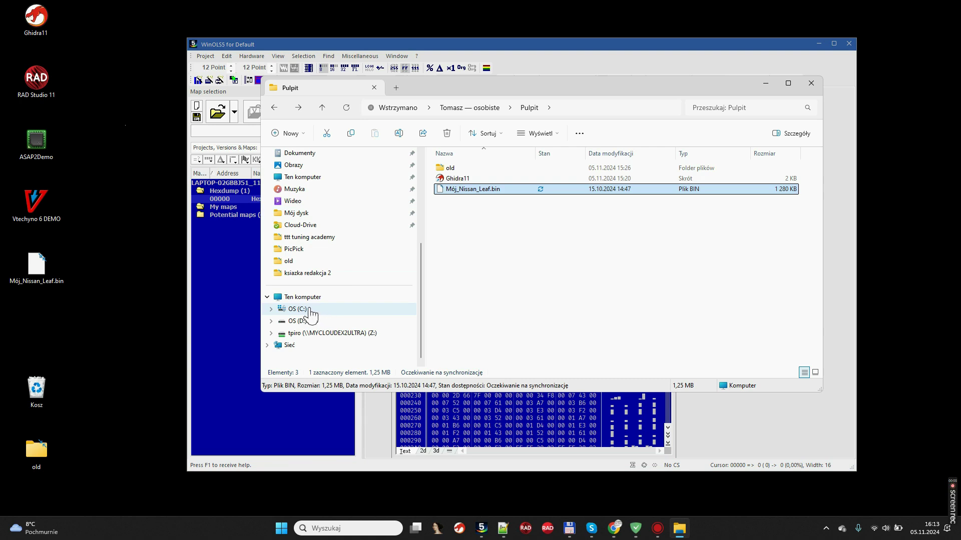
pyautogui.click(308, 310)
pyautogui.scroll(-10, 485, 287)
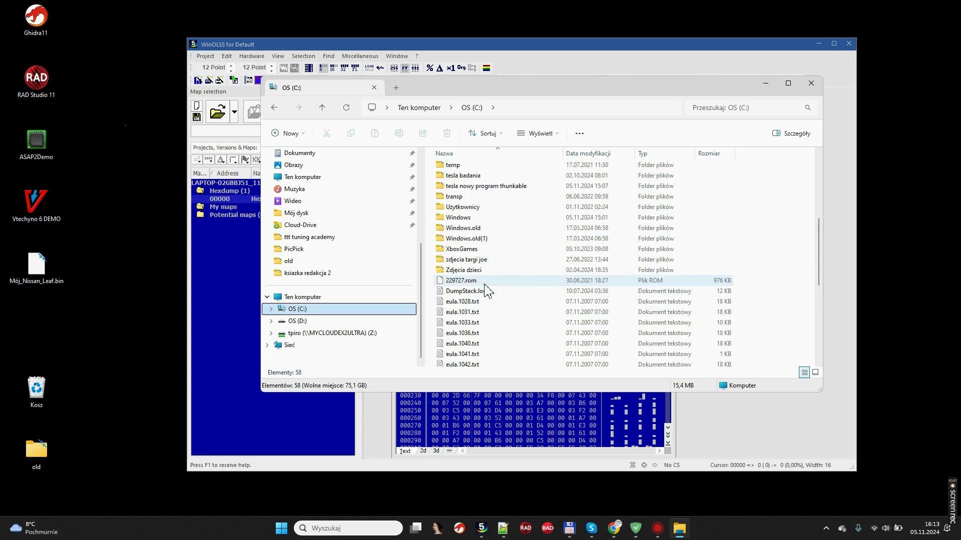
pyautogui.click(468, 209)
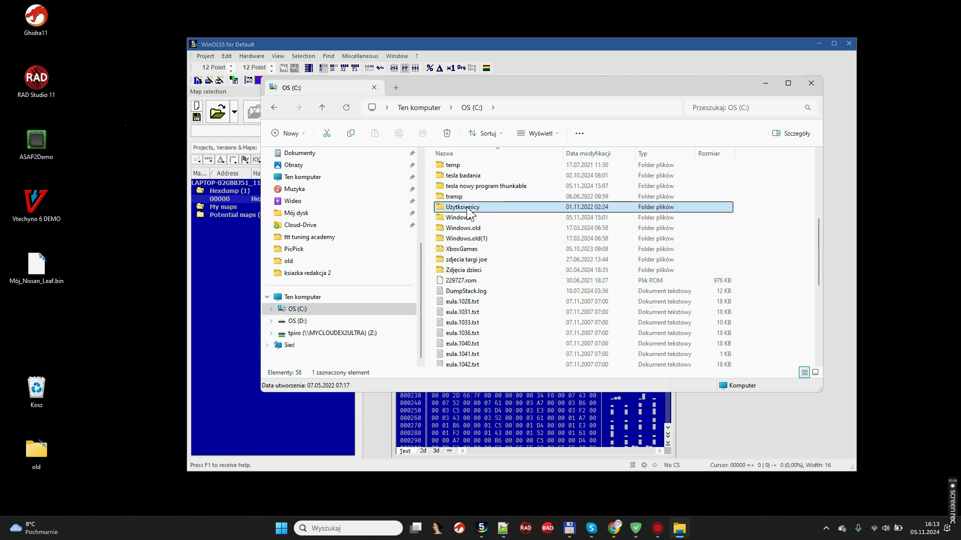
pyautogui.doubleClick(463, 210)
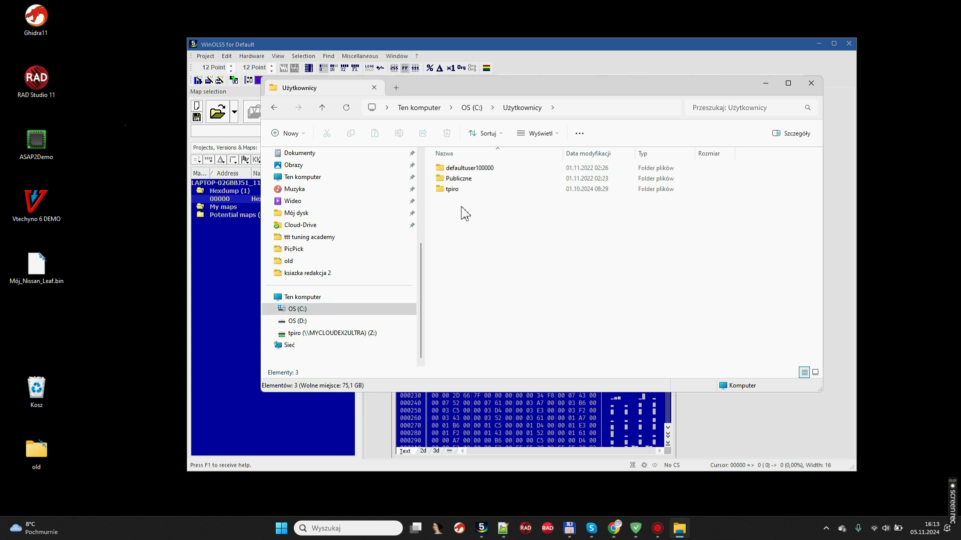
pyautogui.click(461, 191)
pyautogui.doubleClick(459, 178)
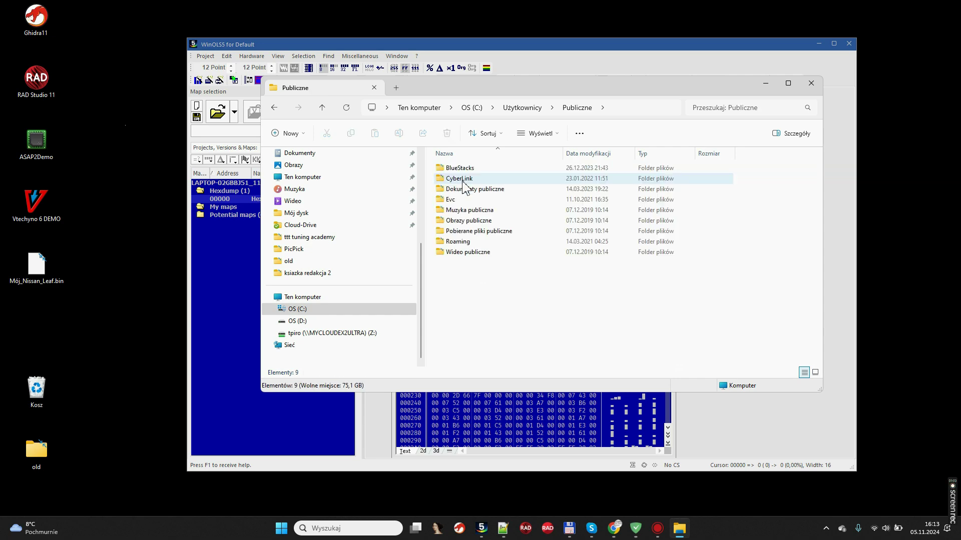
pyautogui.doubleClick(463, 199)
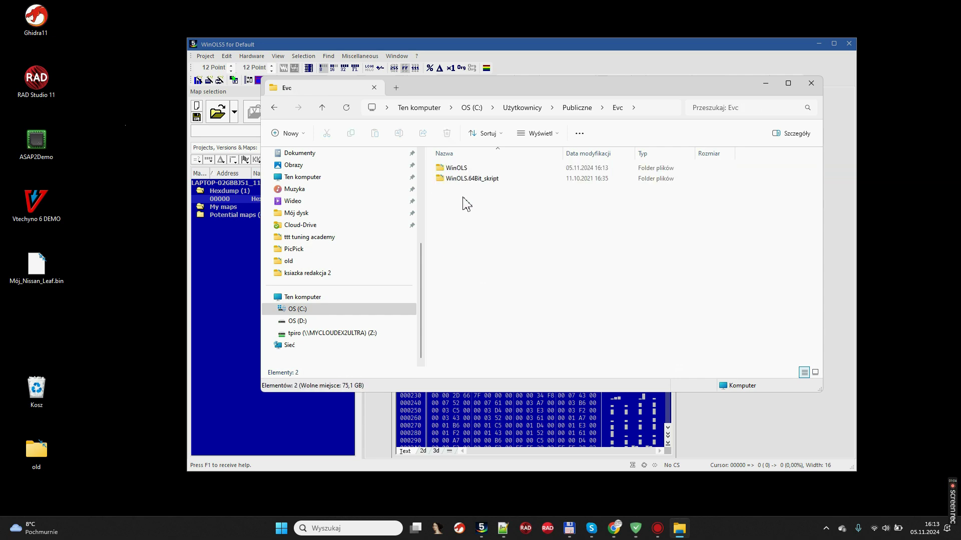
pyautogui.doubleClick(468, 169)
# Look at the newest .ols project file at the end of the WinOLS folder, then return to the Pulpit folder
pyautogui.scroll(-20, 594, 265)
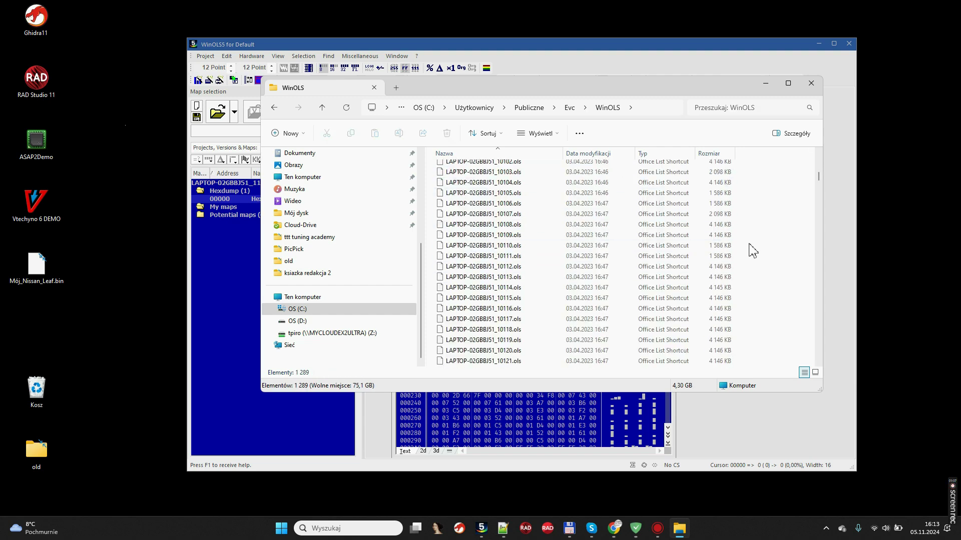
pyautogui.moveTo(820, 176); pyautogui.dragTo(838, 365)
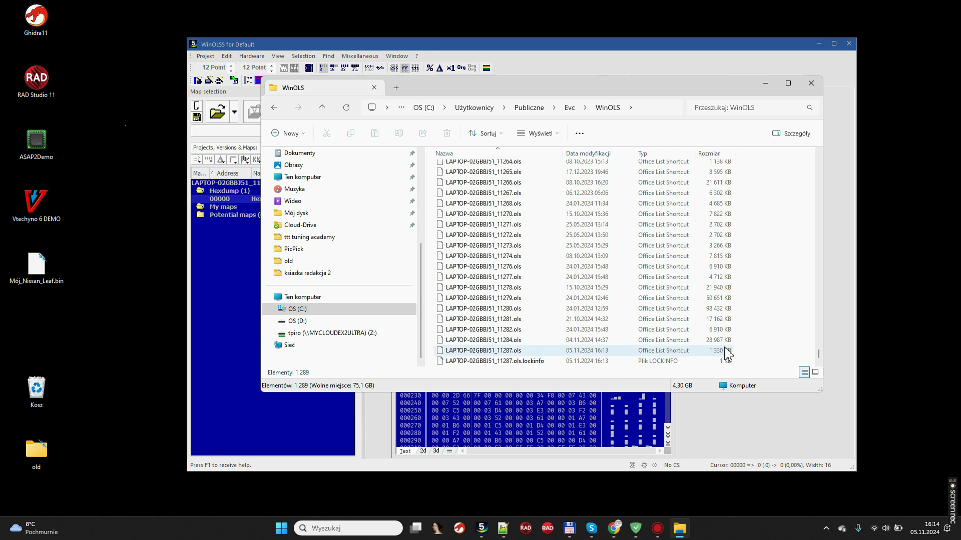
pyautogui.click(274, 108)
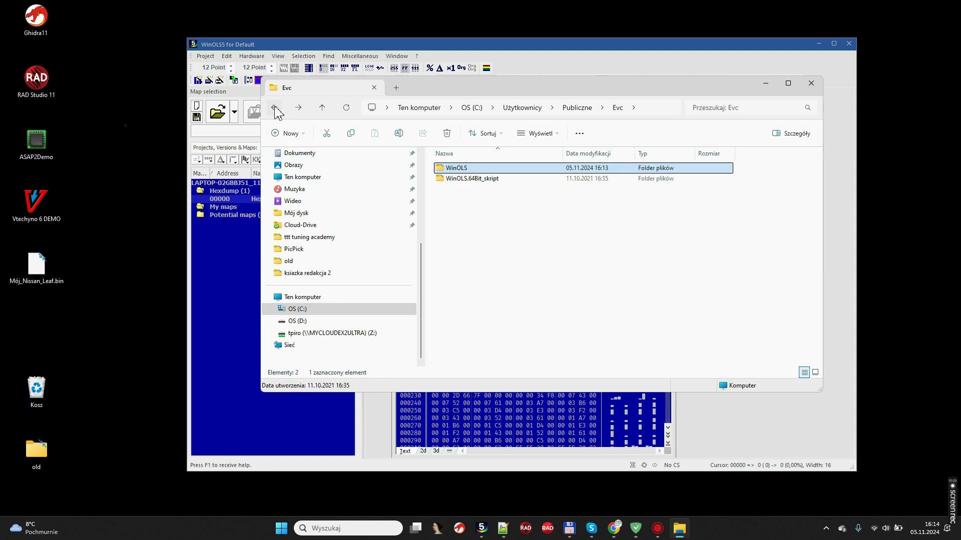
pyautogui.click(274, 108)
pyautogui.click(274, 108)
pyautogui.click(274, 108)
pyautogui.click(274, 108)
pyautogui.click(274, 108)
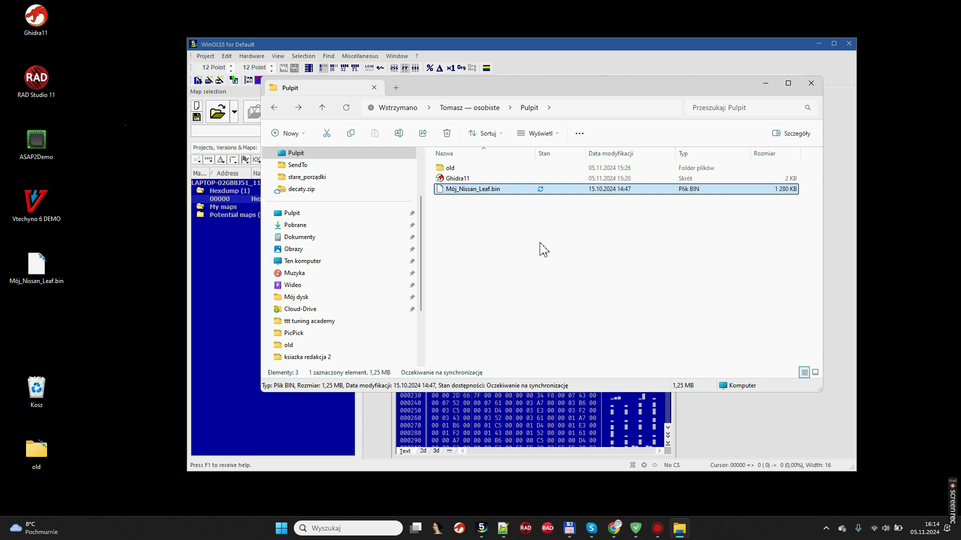
# Switch back to WinOLS, mark a block of bytes in the hexdump, and place the cursor on the byte at 0018B
pyautogui.click(221, 268)
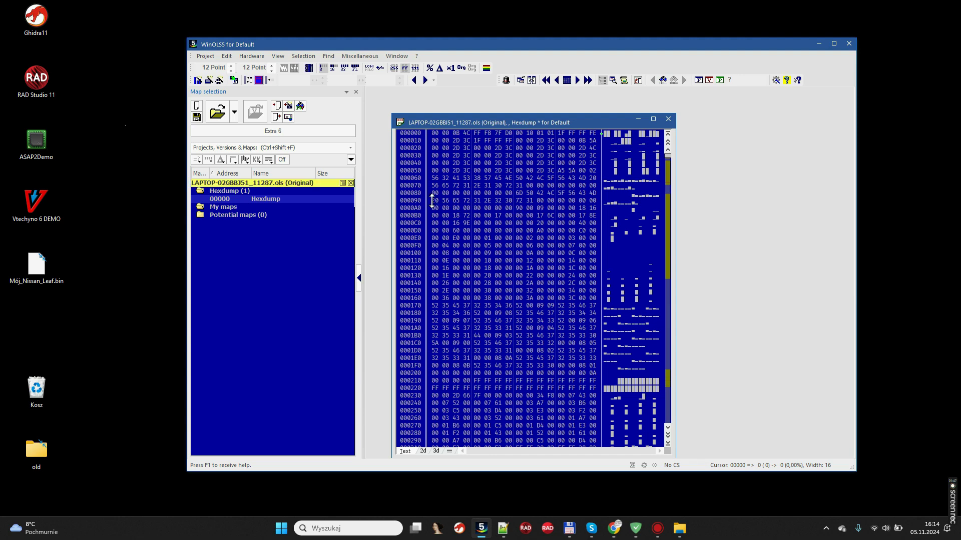
pyautogui.moveTo(440, 200); pyautogui.dragTo(590, 287)
pyautogui.click(550, 314)
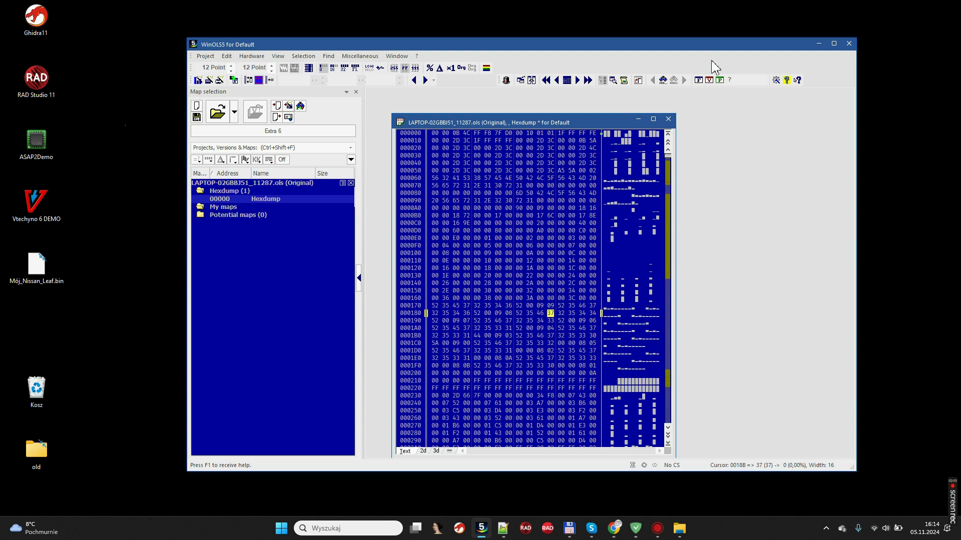
# Open the project properties and set the vehicle producer to Nissan
pyautogui.click(720, 81)
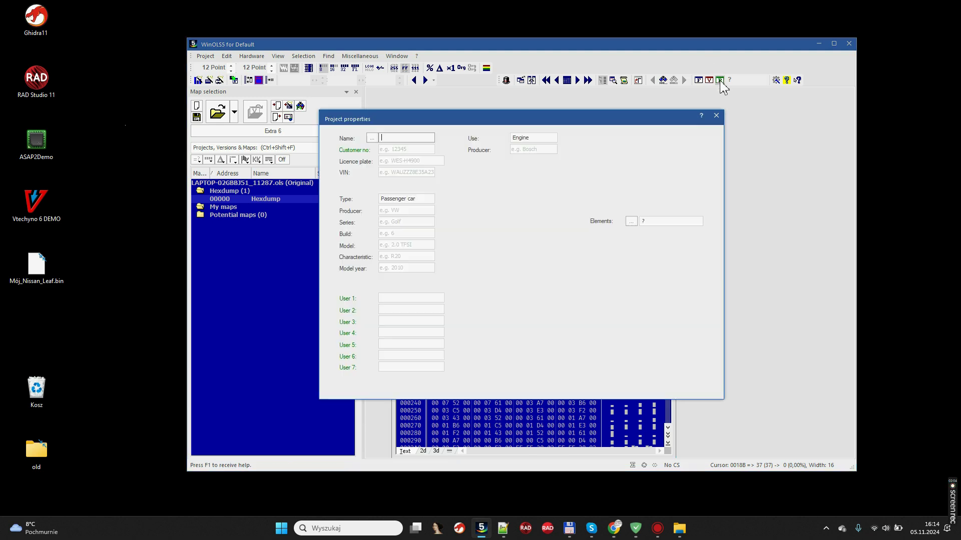
pyautogui.click(407, 212)
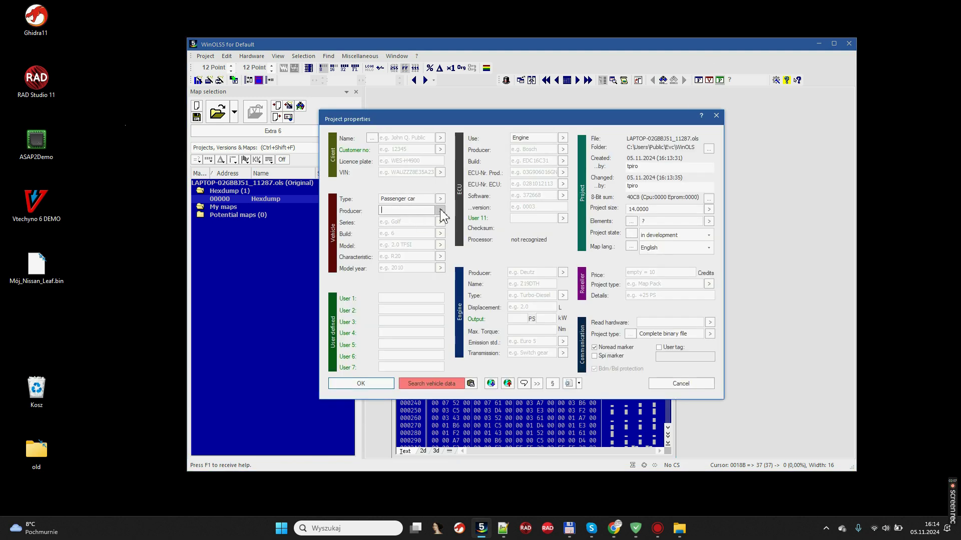
pyautogui.click(440, 210)
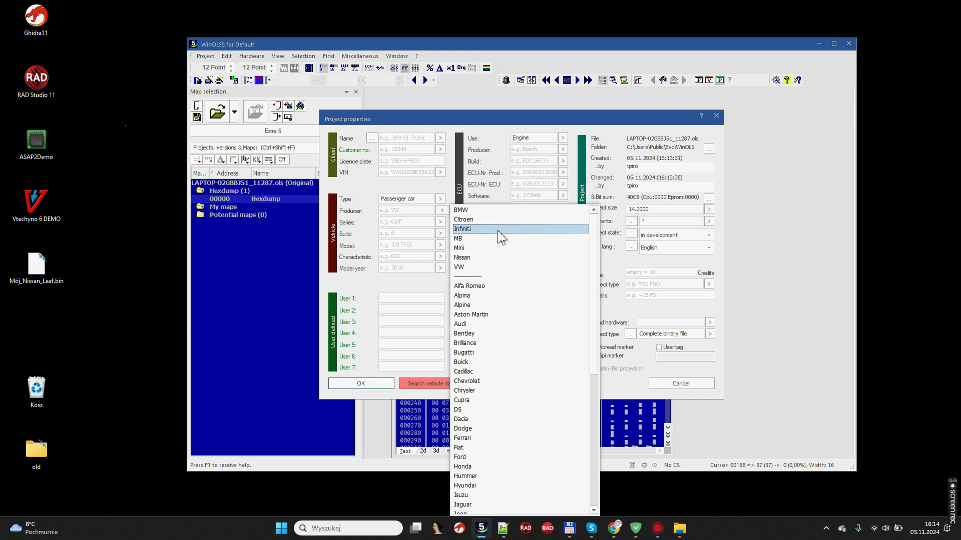
pyautogui.click(508, 258)
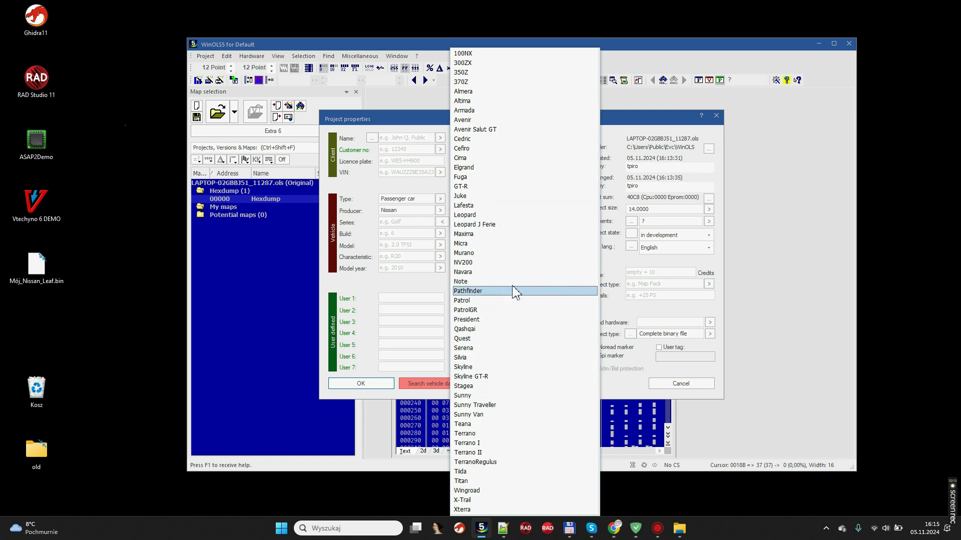
# Set the vehicle series to Leaf and save the project properties
pyautogui.click(391, 223)
pyautogui.write('Leaf')
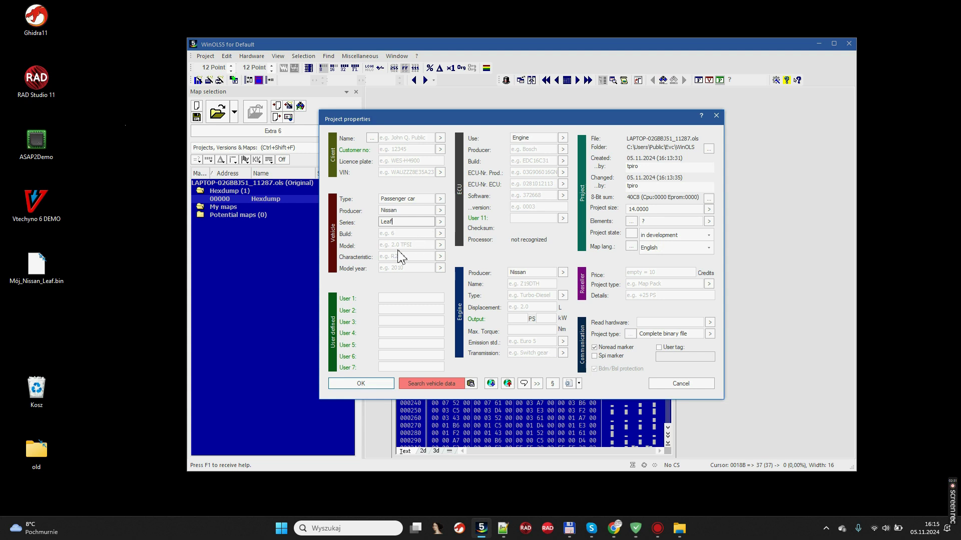
pyautogui.click(369, 384)
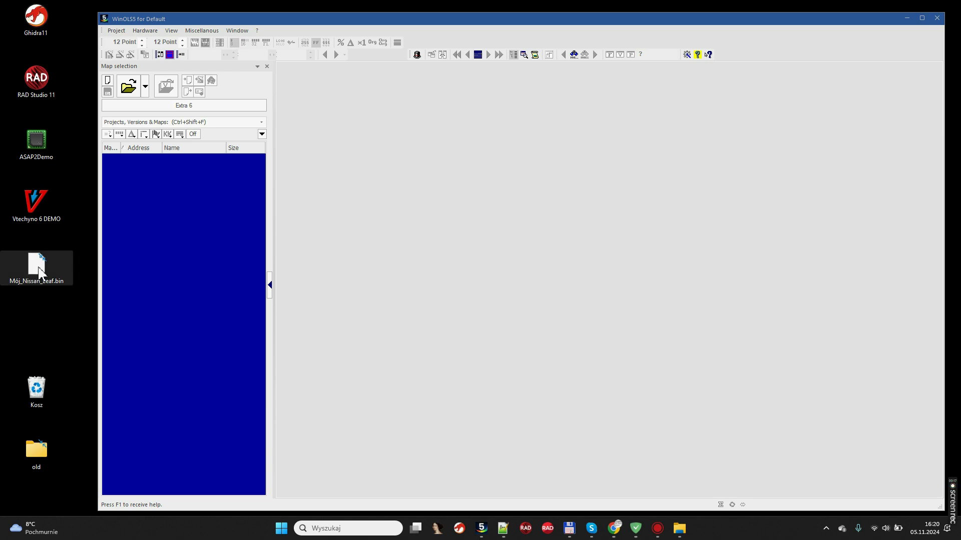
pyautogui.moveTo(39, 272); pyautogui.dragTo(483, 308)
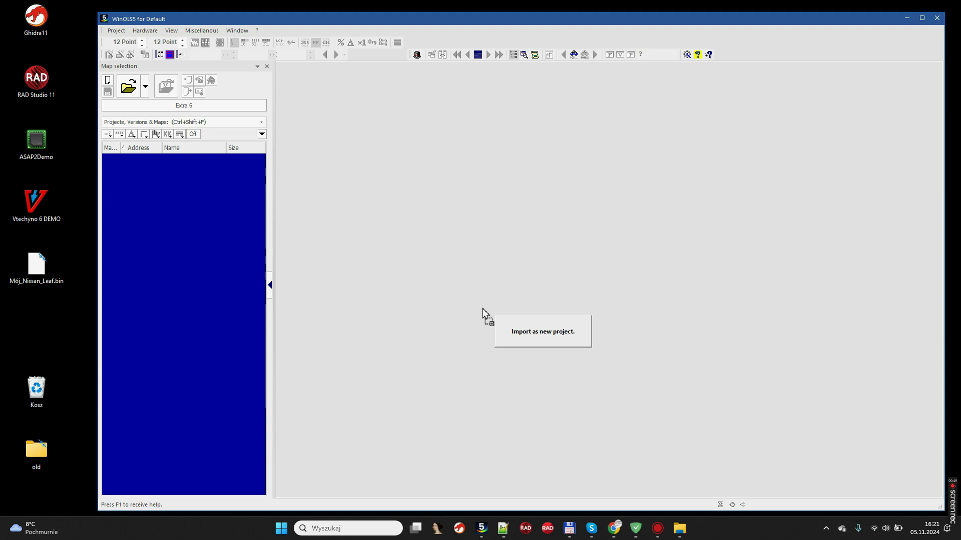
pyautogui.moveTo(482, 308); pyautogui.dragTo(482, 309)
pyautogui.moveTo(483, 309); pyautogui.dragTo(35, 287)
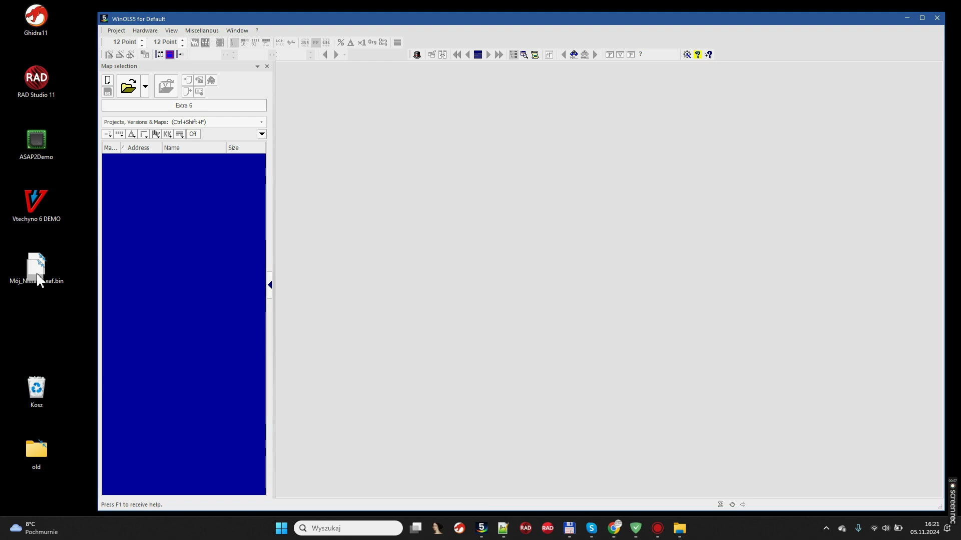
# Create a new empty project and choose Mój_Nissan_Leaf.bin from the Pulpit list as its data source
pyautogui.click(107, 84)
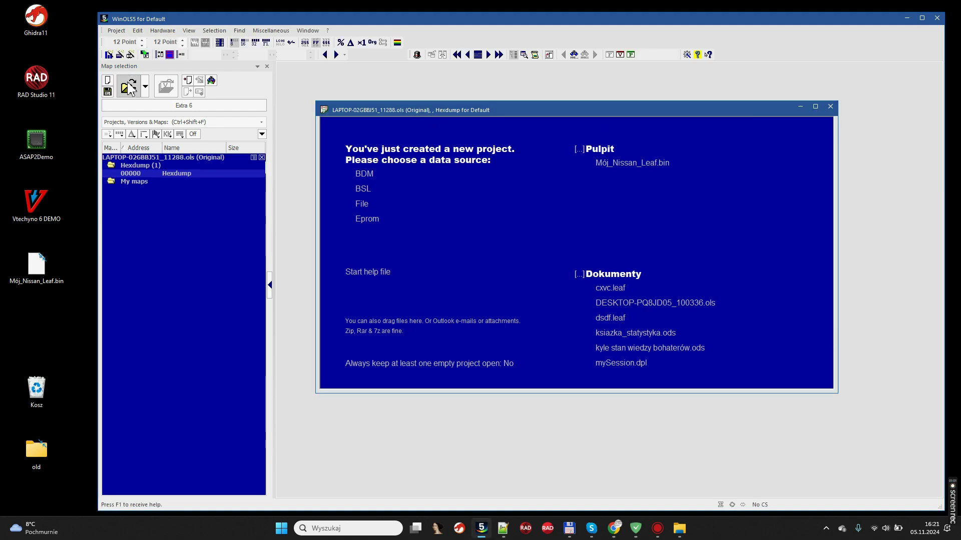
pyautogui.click(186, 81)
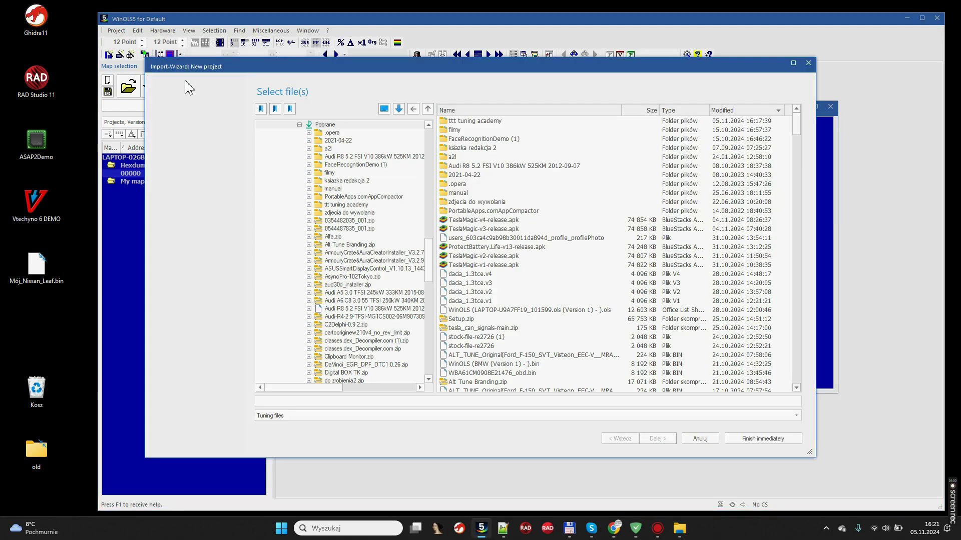
pyautogui.click(808, 62)
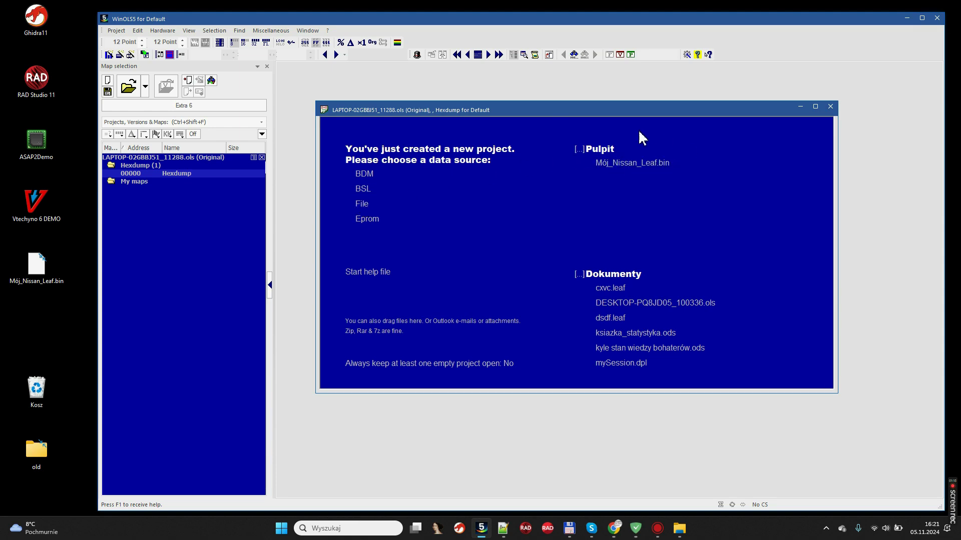
pyautogui.click(637, 168)
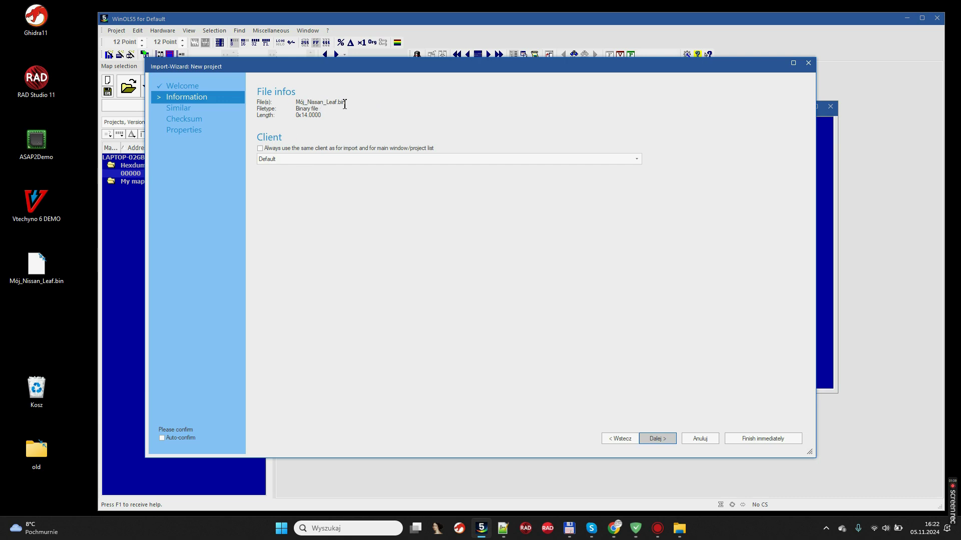
# Keep the Default client for the import and continue to the similar import objects
pyautogui.click(329, 158)
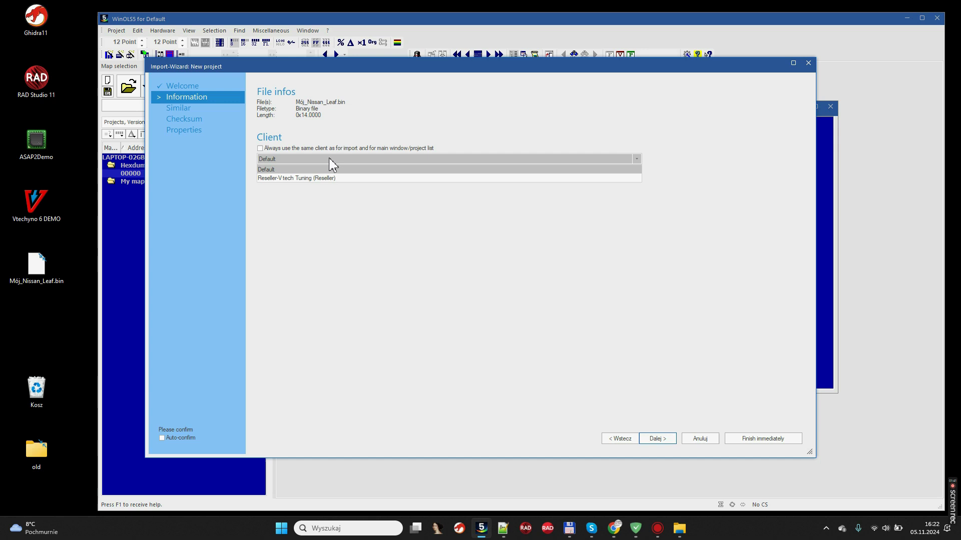
pyautogui.click(329, 158)
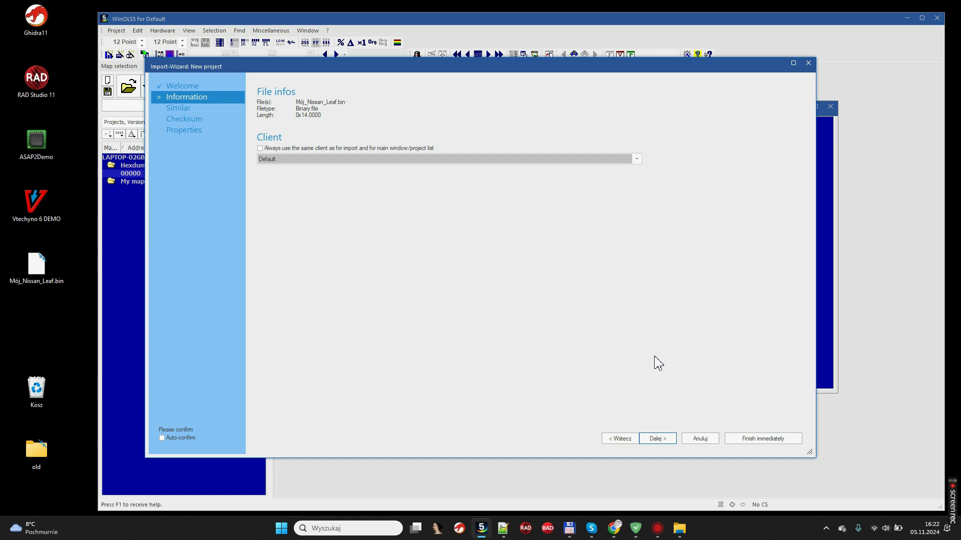
pyautogui.click(659, 438)
pyautogui.click(665, 441)
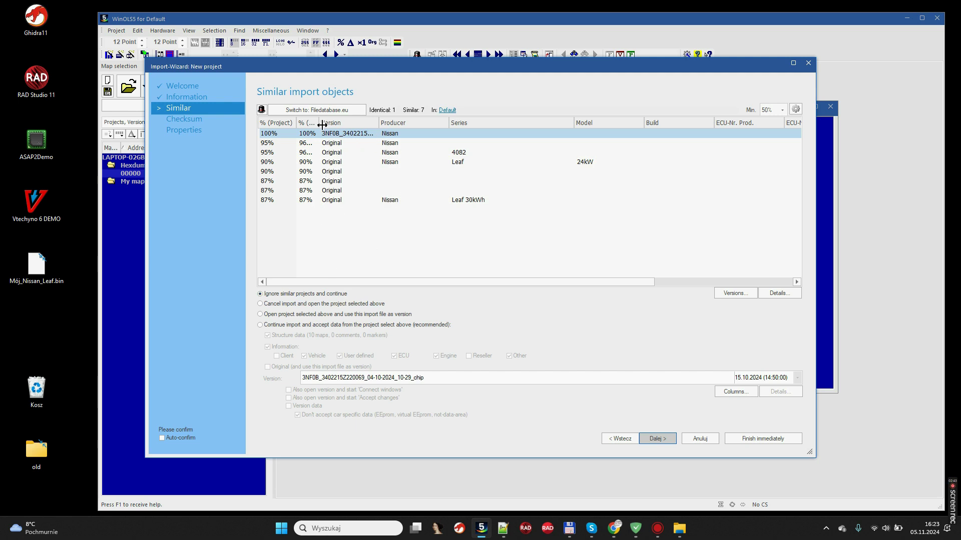
# Widen the % (Data area) column to read the matches, and continue the import ignoring similar projects
pyautogui.moveTo(318, 123); pyautogui.dragTo(375, 123)
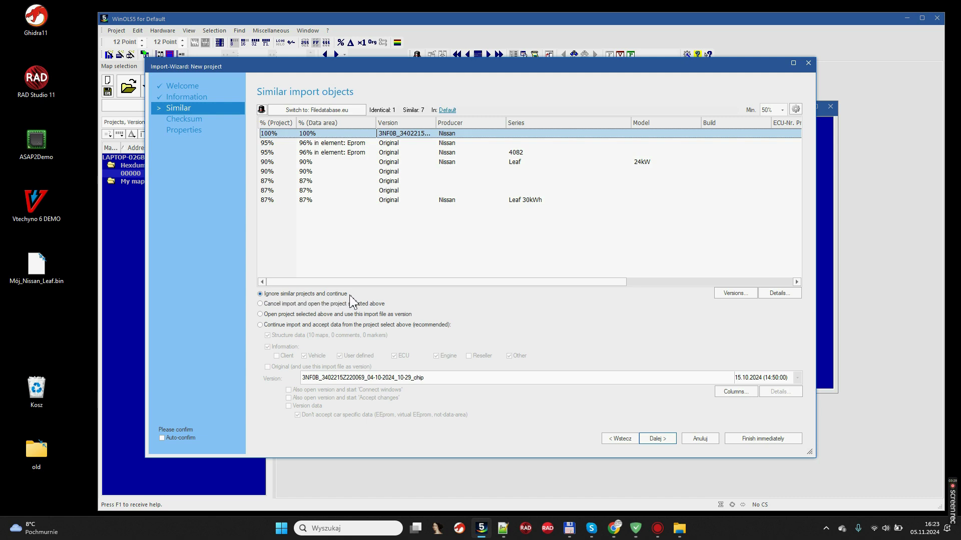
pyautogui.click(657, 439)
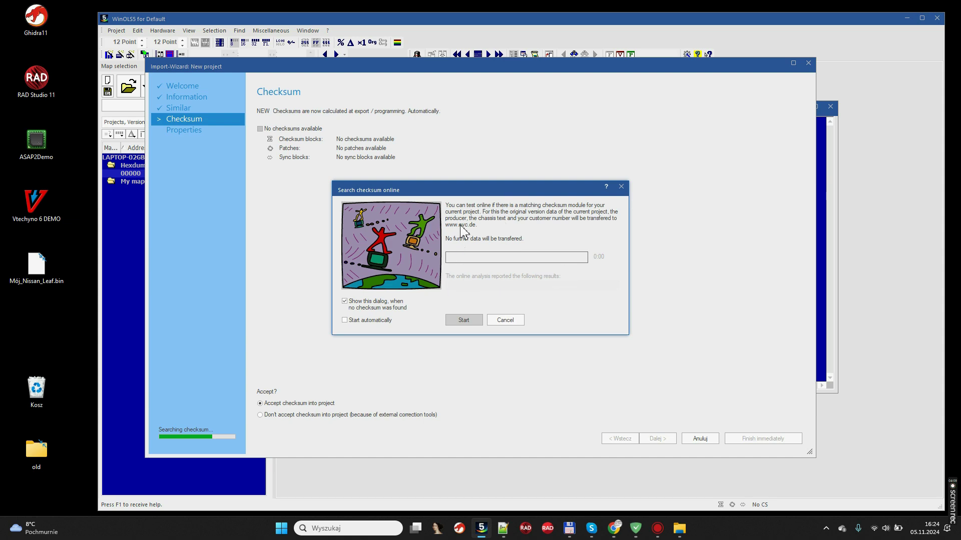
# Search online for a matching checksum module and continue with the option to accept the checksum into the project
pyautogui.click(465, 325)
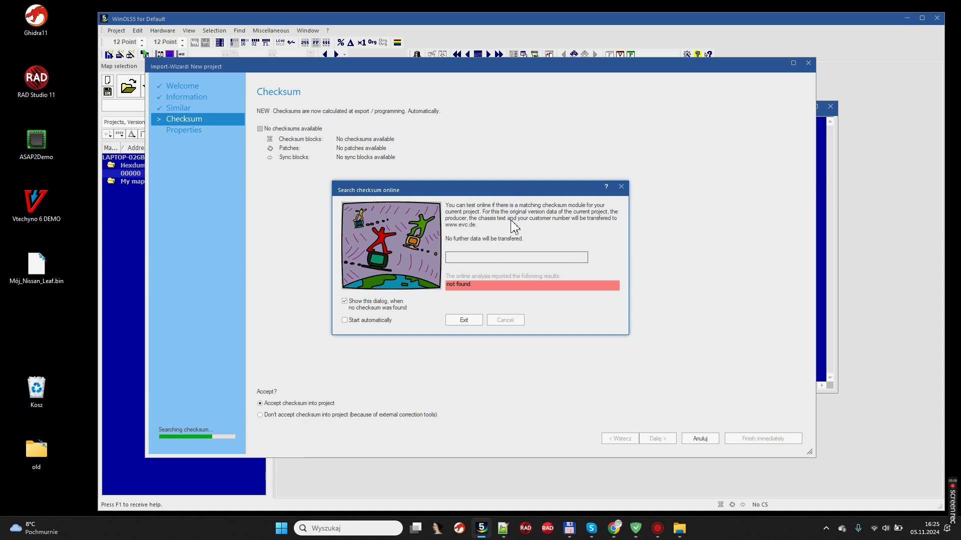
pyautogui.click(473, 320)
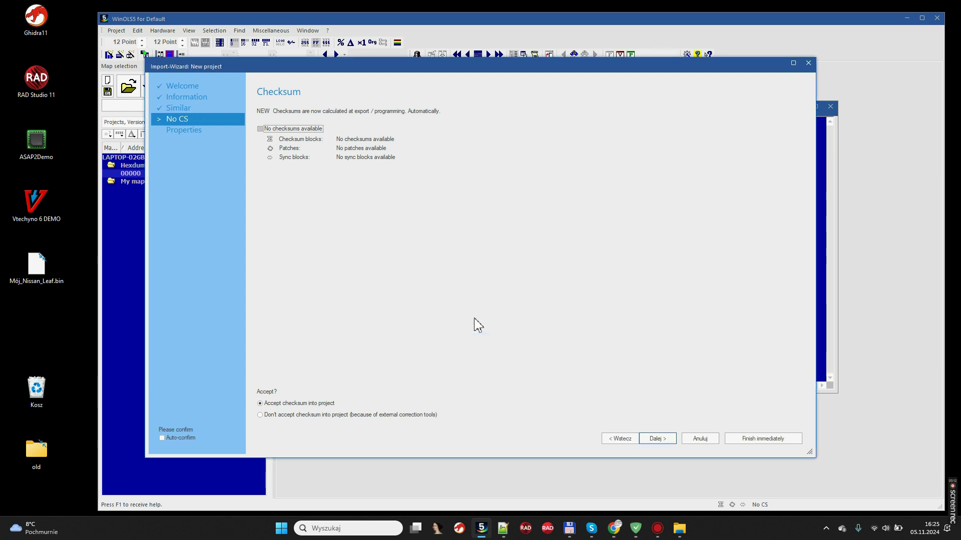
pyautogui.click(658, 439)
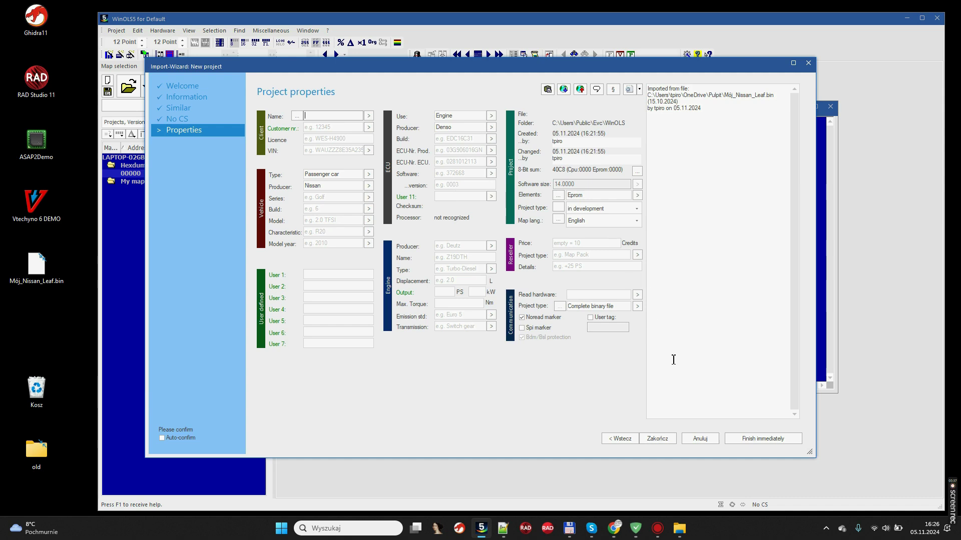
# Finish the import with the project properties as filled in, and move and widen the hexdump window
pyautogui.click(655, 440)
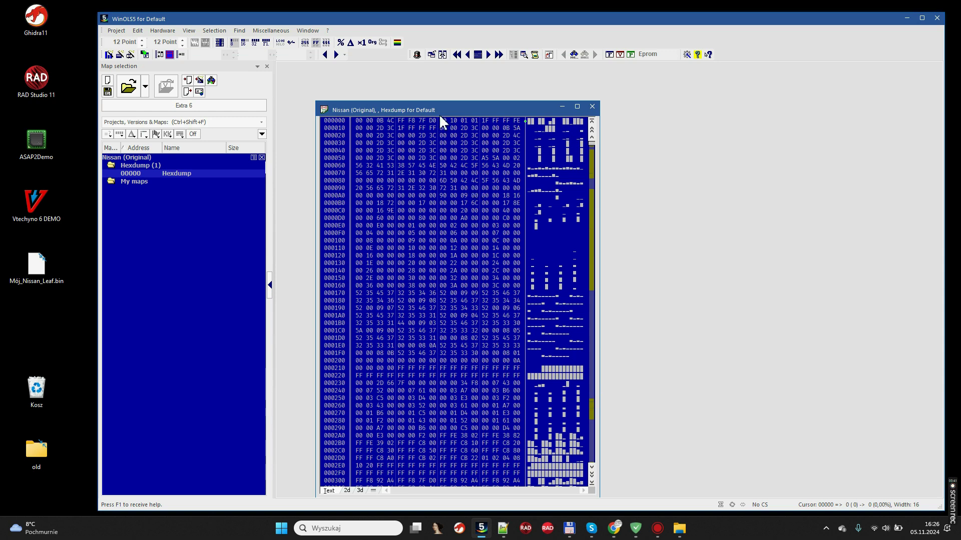
pyautogui.moveTo(441, 108); pyautogui.dragTo(440, 88)
pyautogui.moveTo(599, 208); pyautogui.dragTo(895, 237)
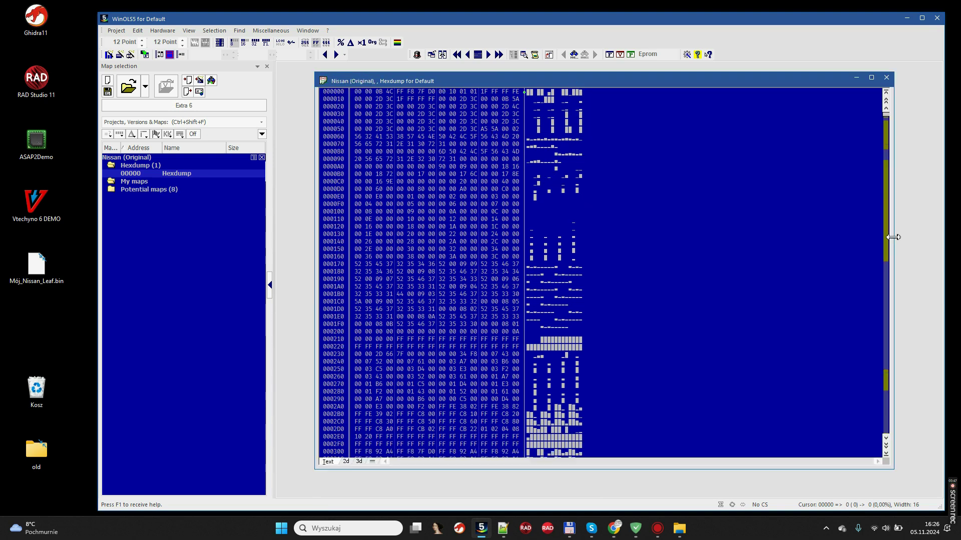